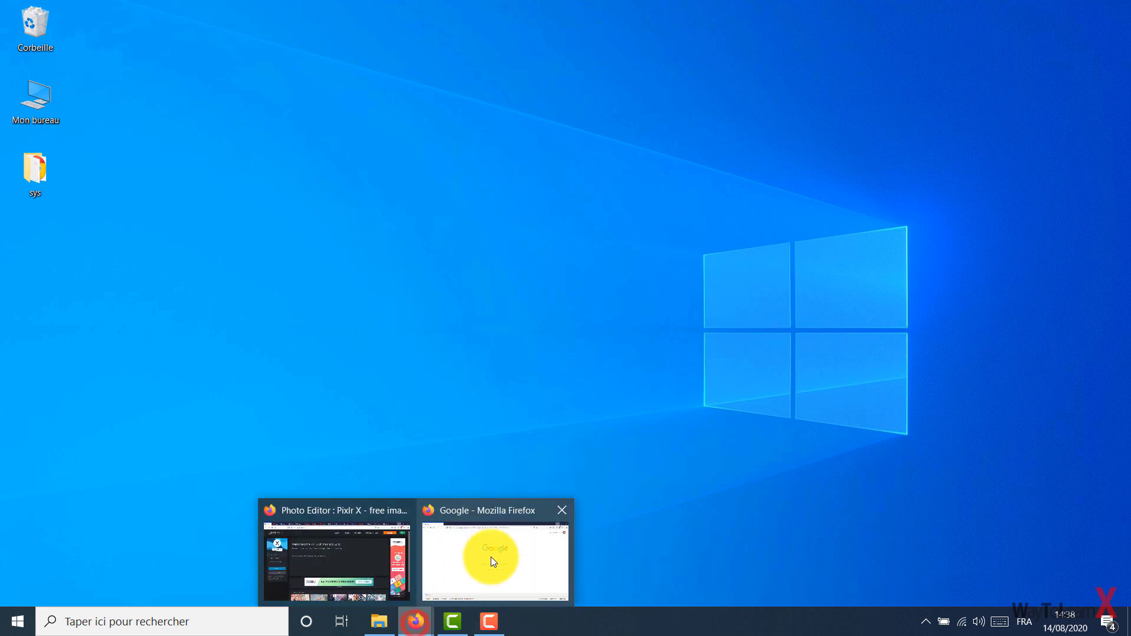
- Switch to the Firefox window showing Google and search the web for "paint.net"
click(490, 557)
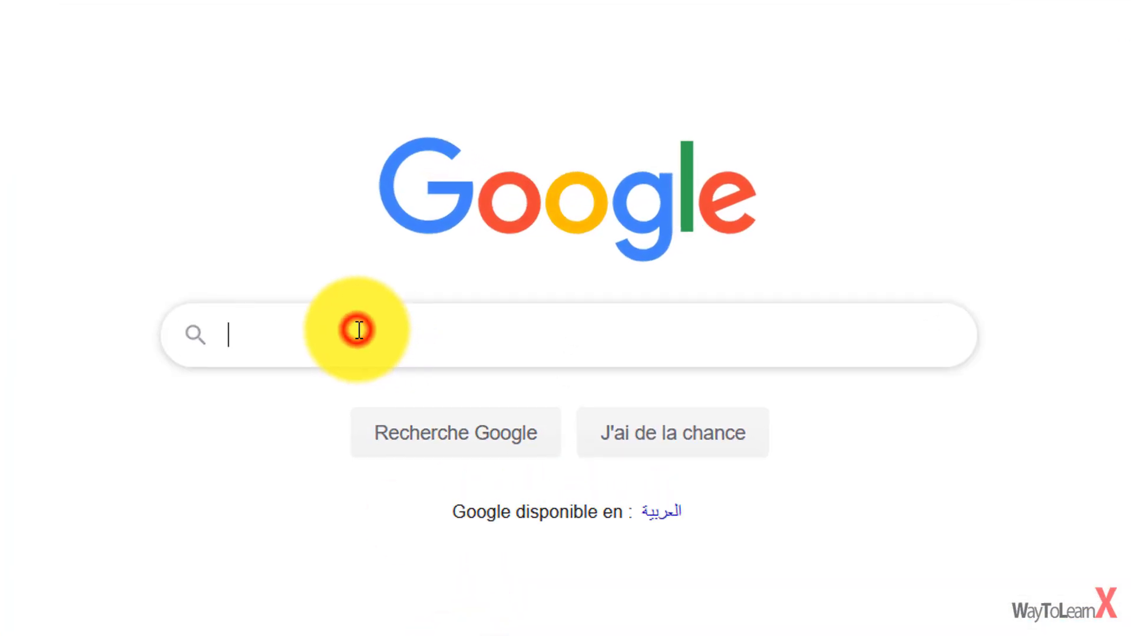
click(360, 330)
text(paint)
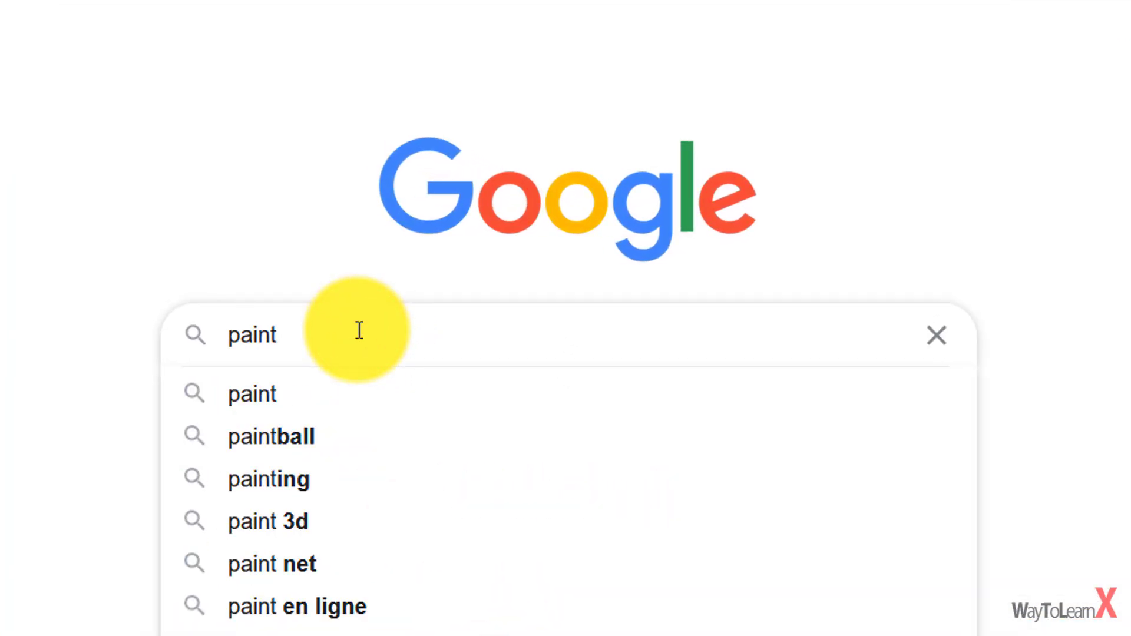
text(.net)
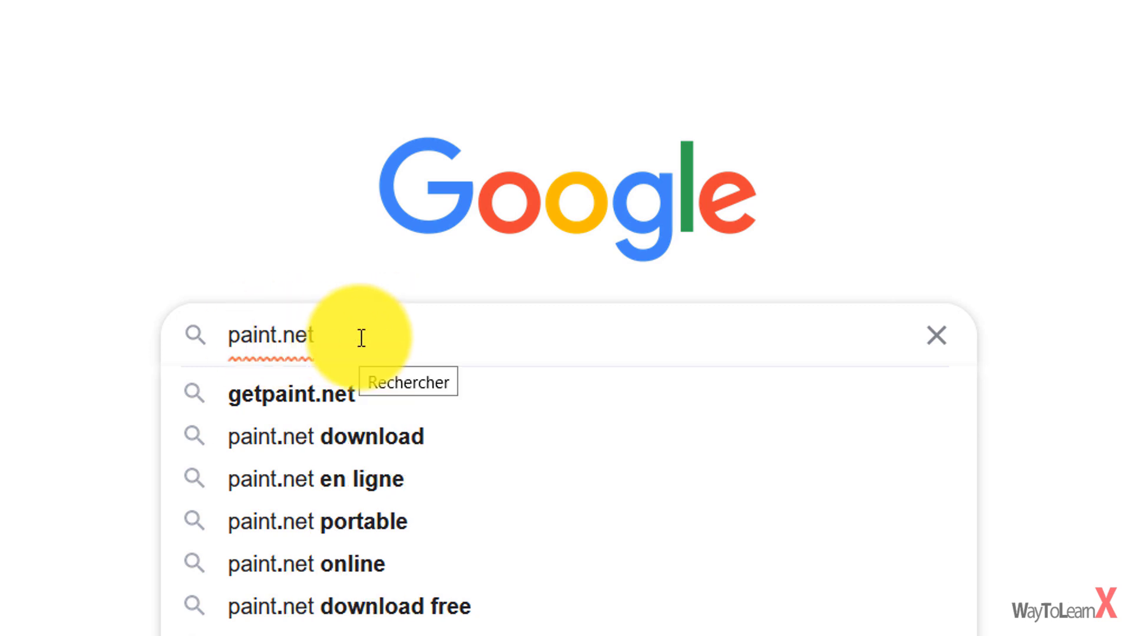
key(Return)
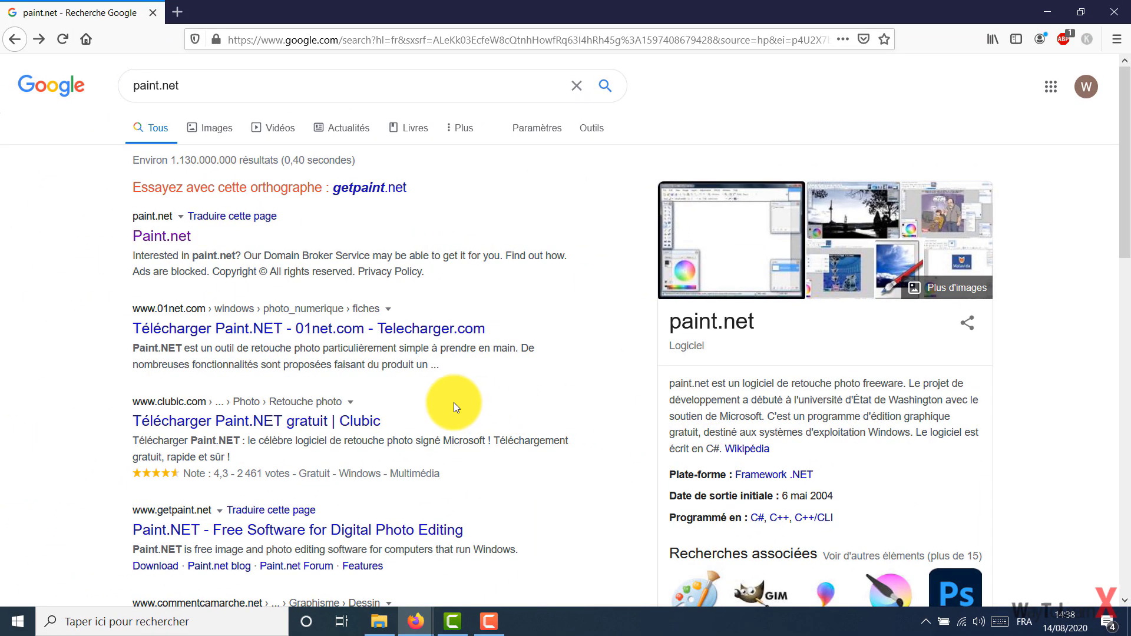
scroll(452, 405, down, 6)
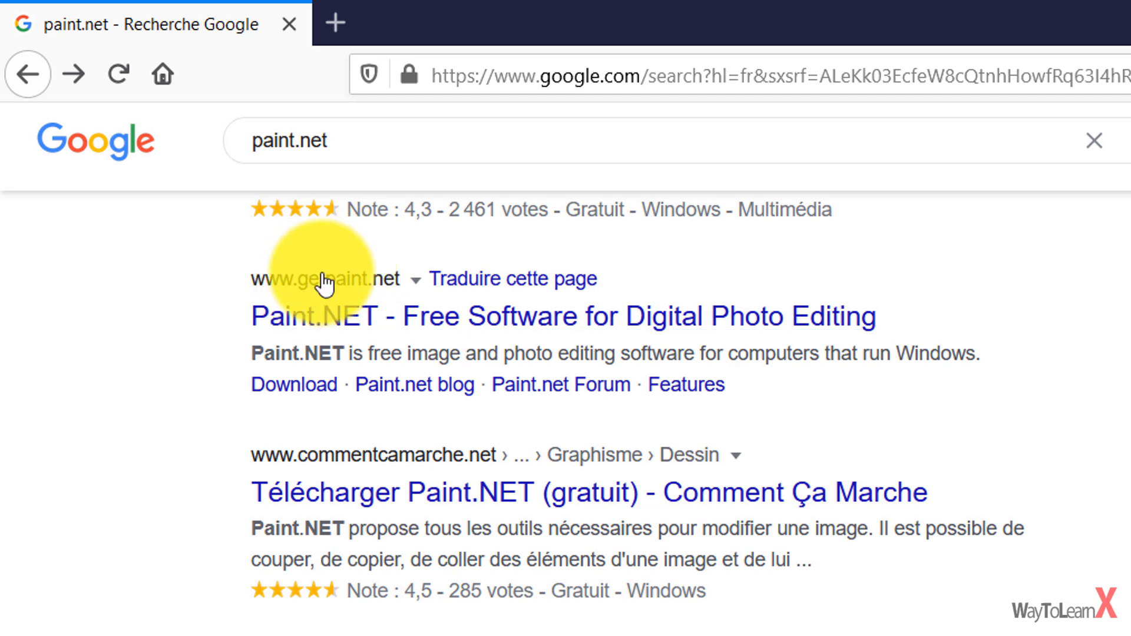
click(587, 324)
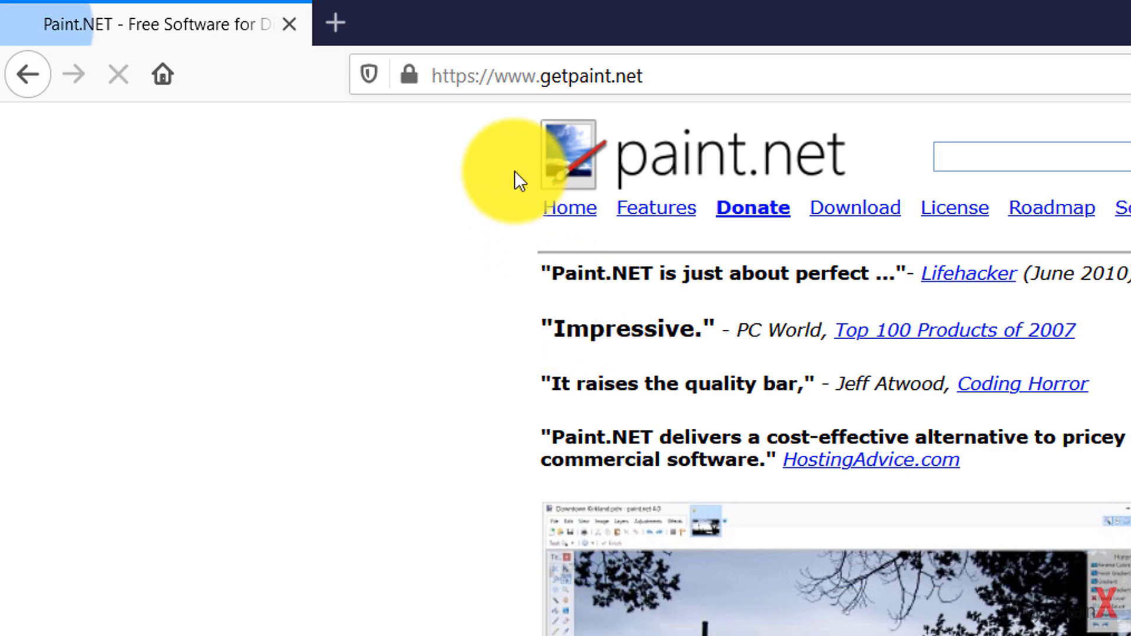
drag(674, 75, 404, 72)
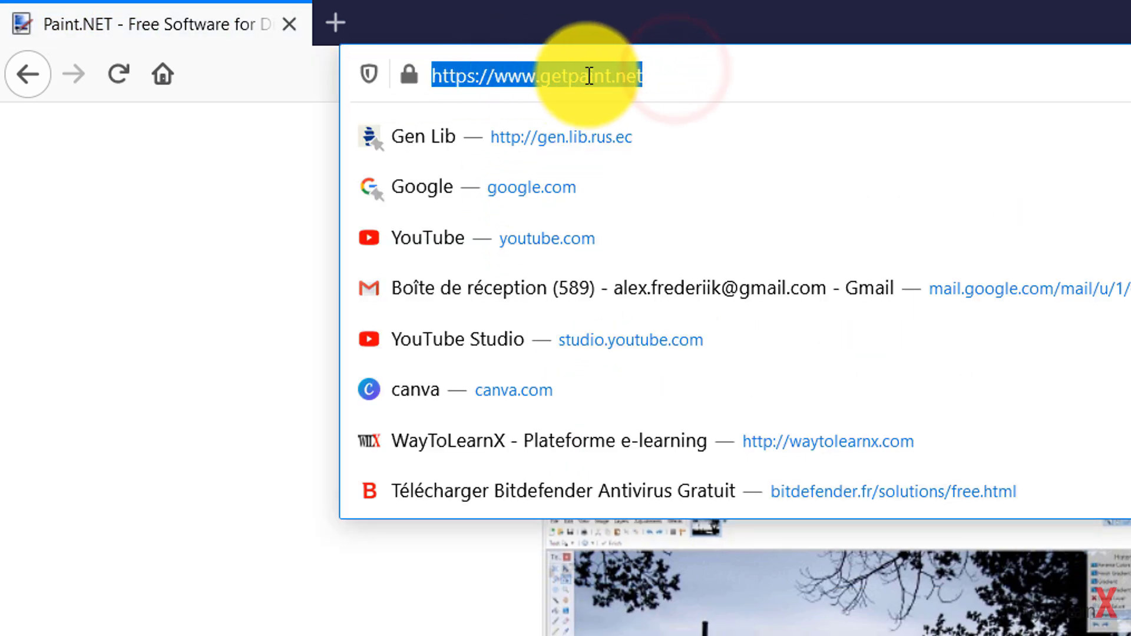
click(339, 571)
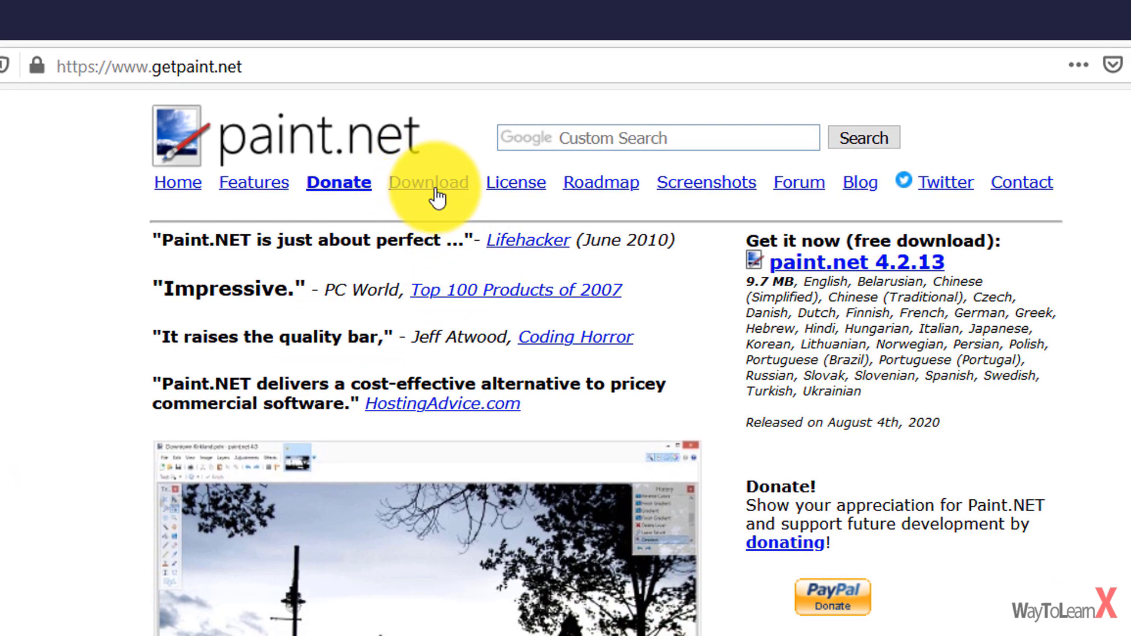
- Download the free dotPDN version of paint.net 4.2.13 from the site and save the zip file
click(437, 199)
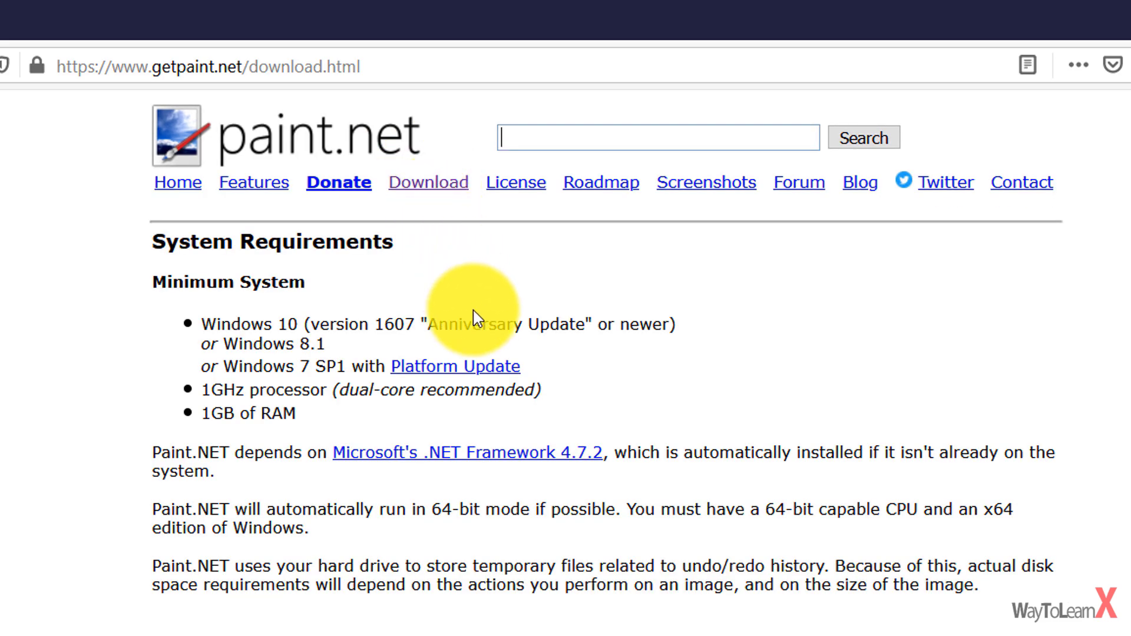
scroll(465, 425, down, 5)
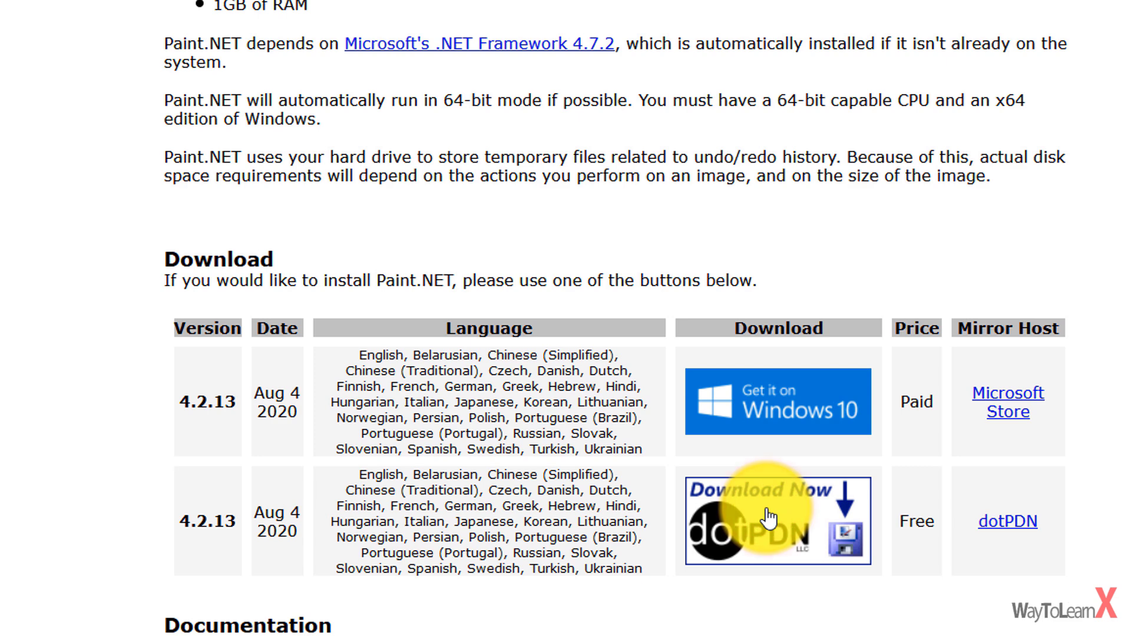
click(769, 519)
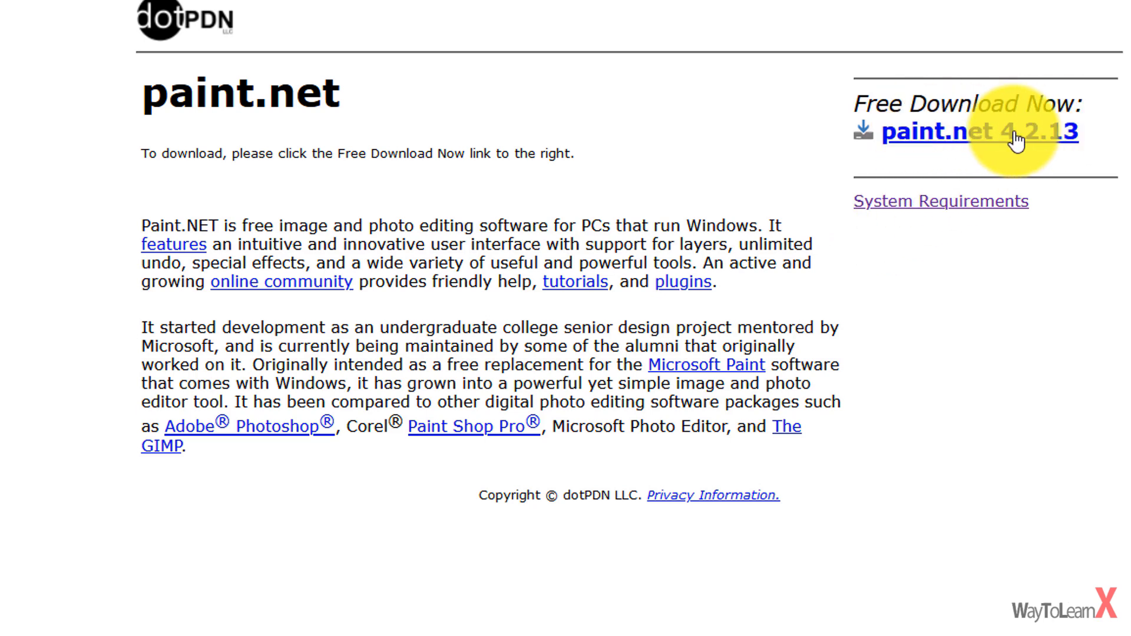
click(973, 142)
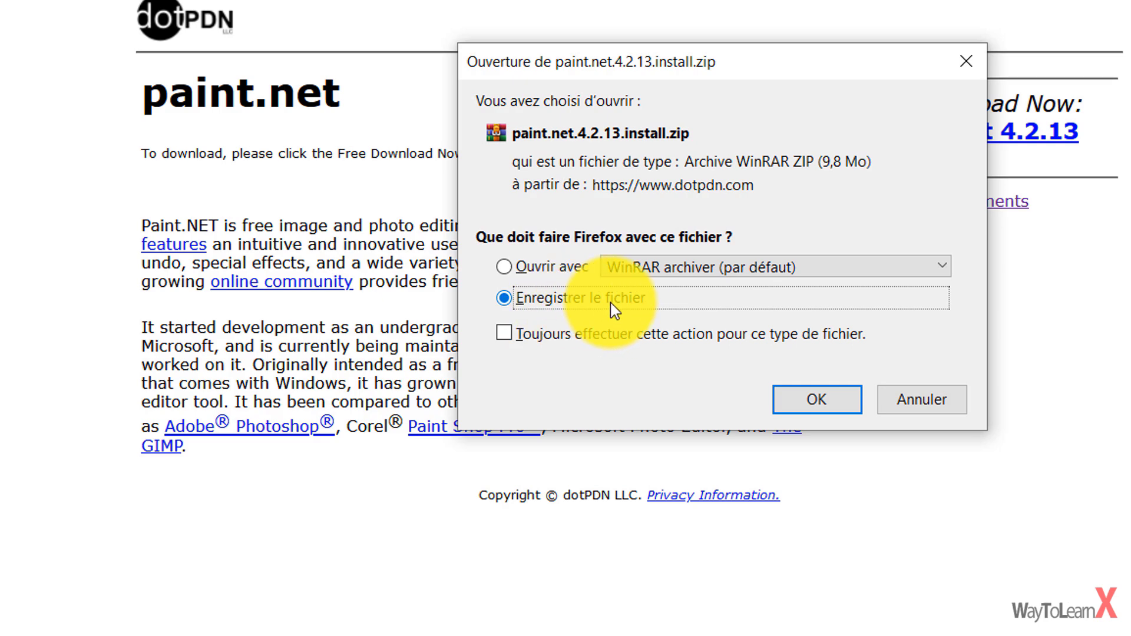
click(811, 405)
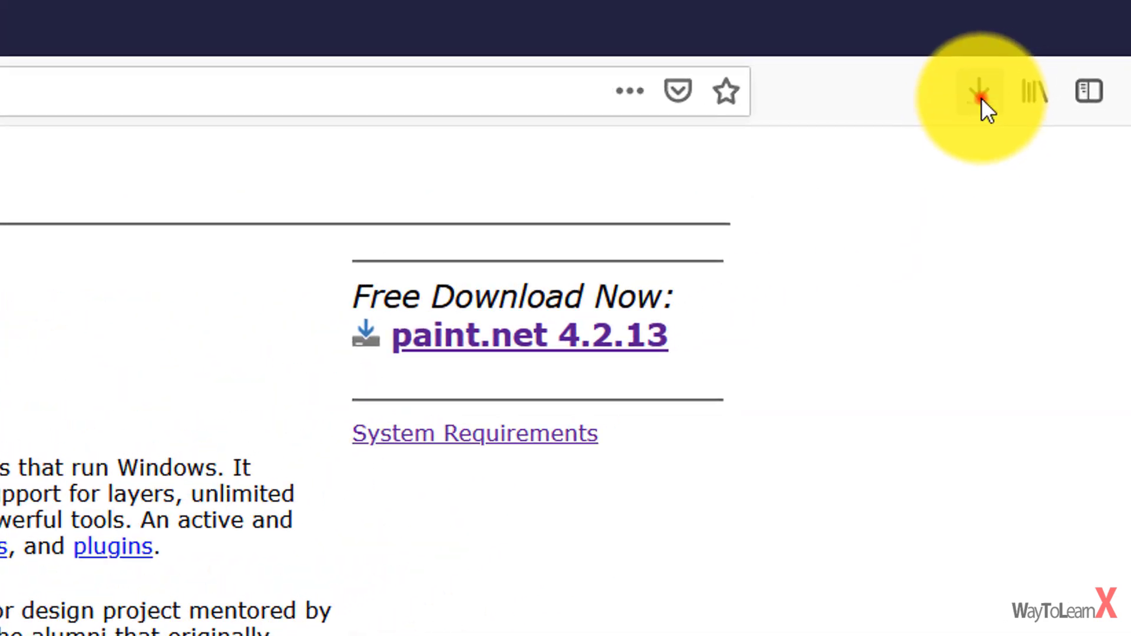
- Show the downloaded paint.net.4.2.13.install.zip in its containing folder and minimize the browser
click(979, 94)
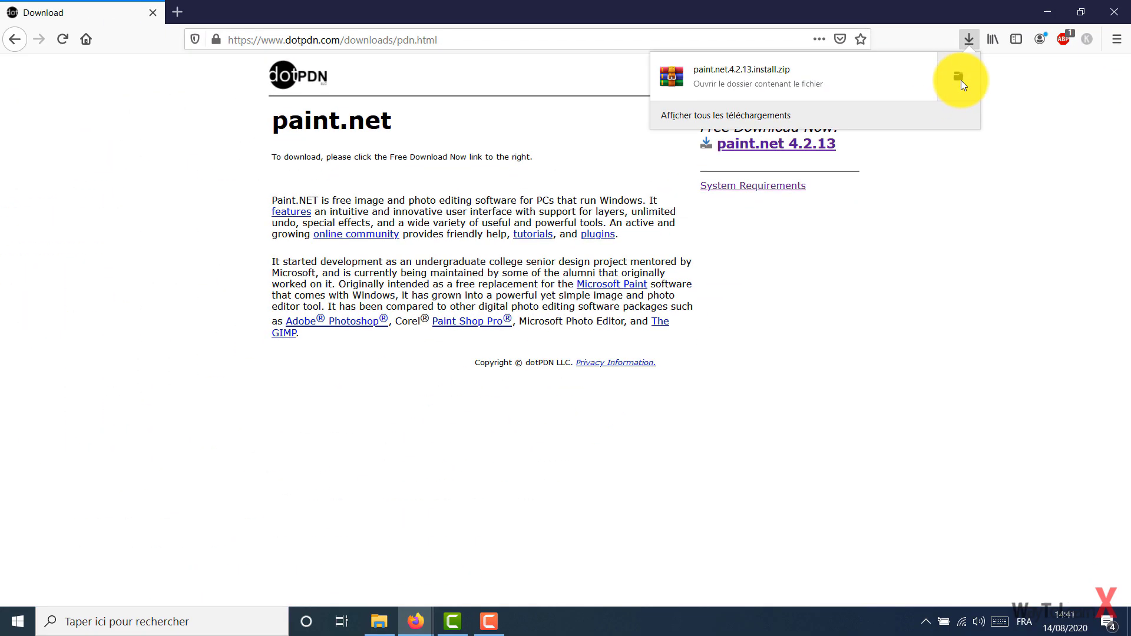
click(955, 176)
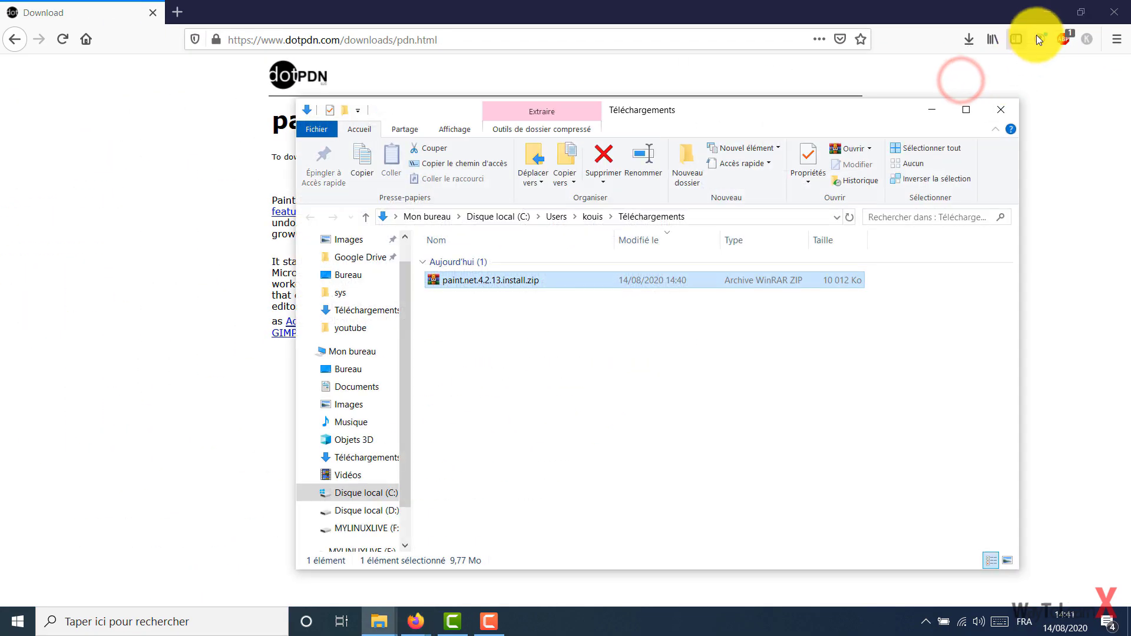
click(1048, 10)
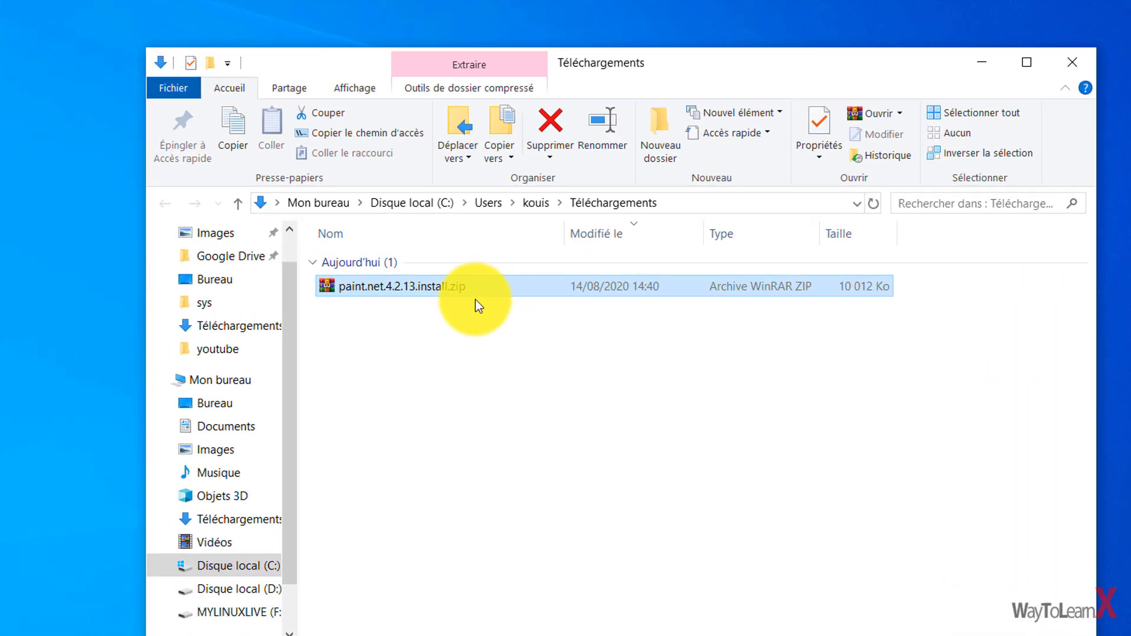
- Extract paint.net.4.2.13.install.zip into the current folder, run the extracted paint.net.4.2.13.install.exe, and minimize the folder window
right_click(375, 286)
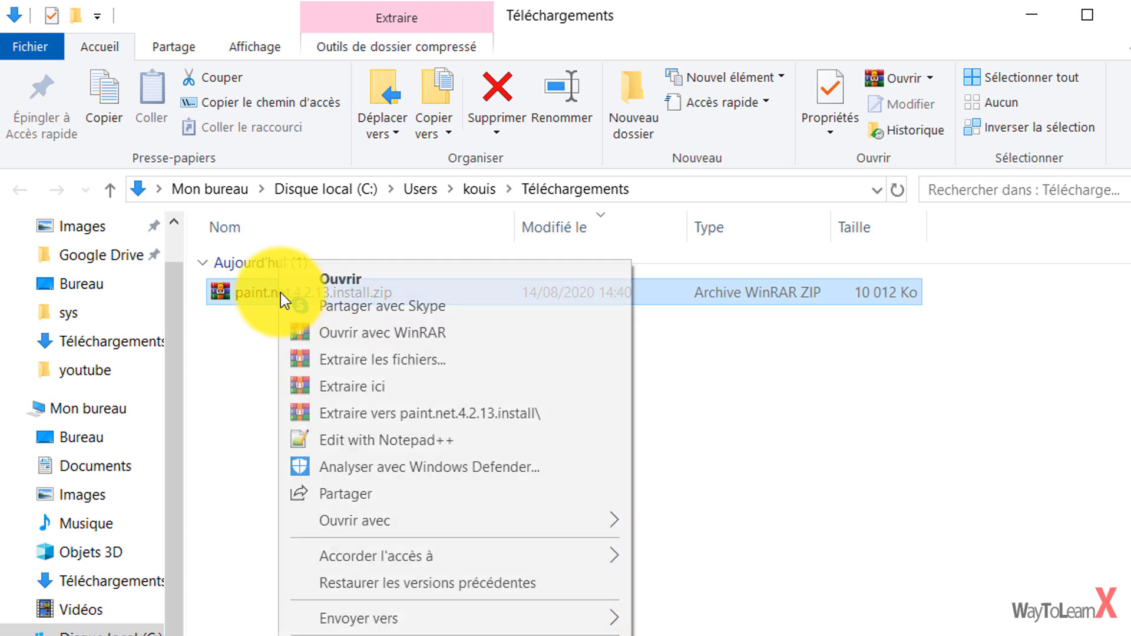
click(371, 404)
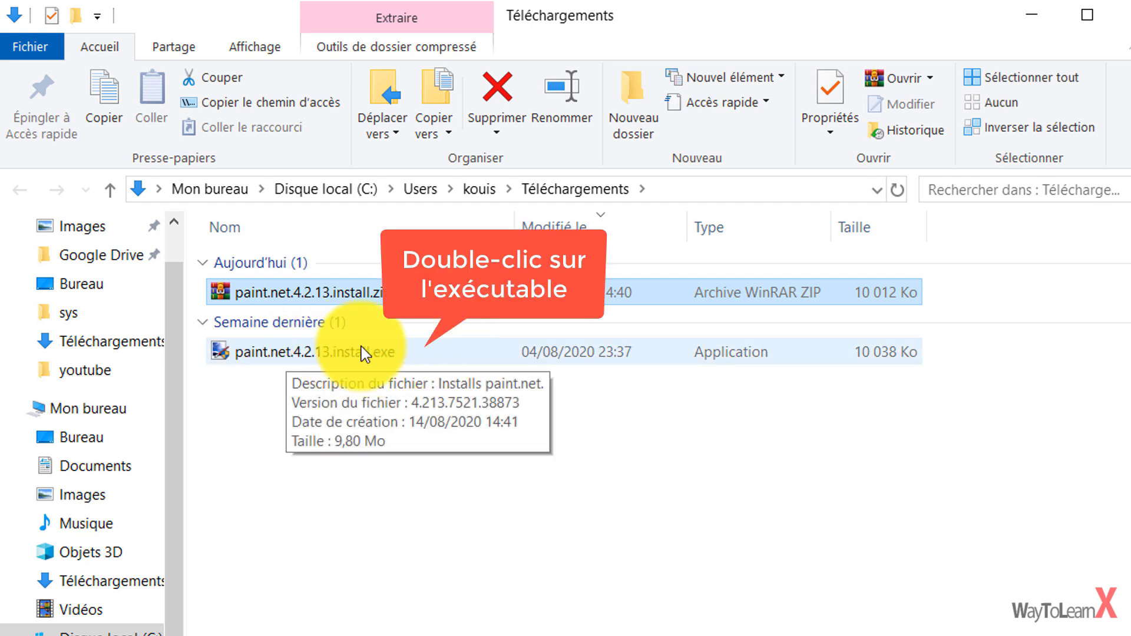
double_click(499, 364)
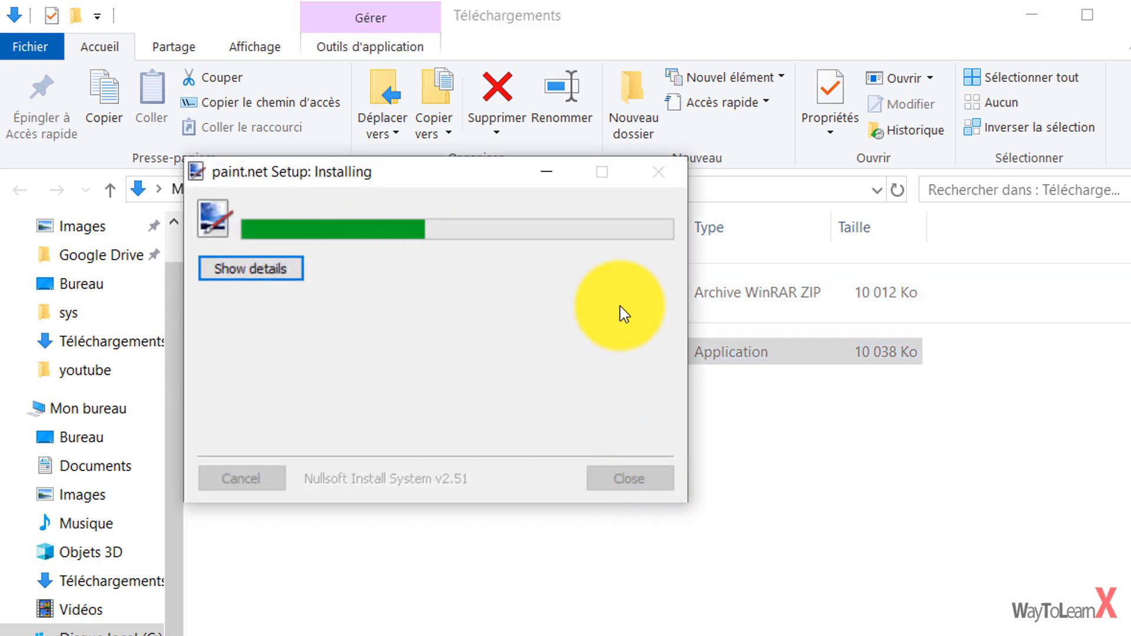
click(1032, 14)
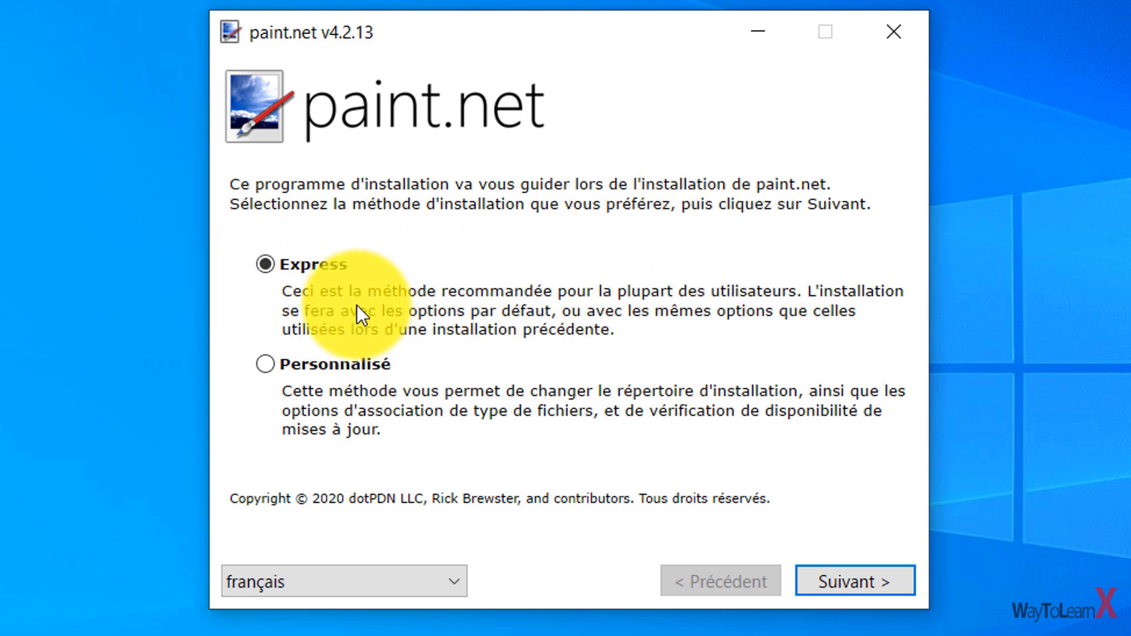
- Keep français as the setup language and proceed with the Express installation method
click(426, 588)
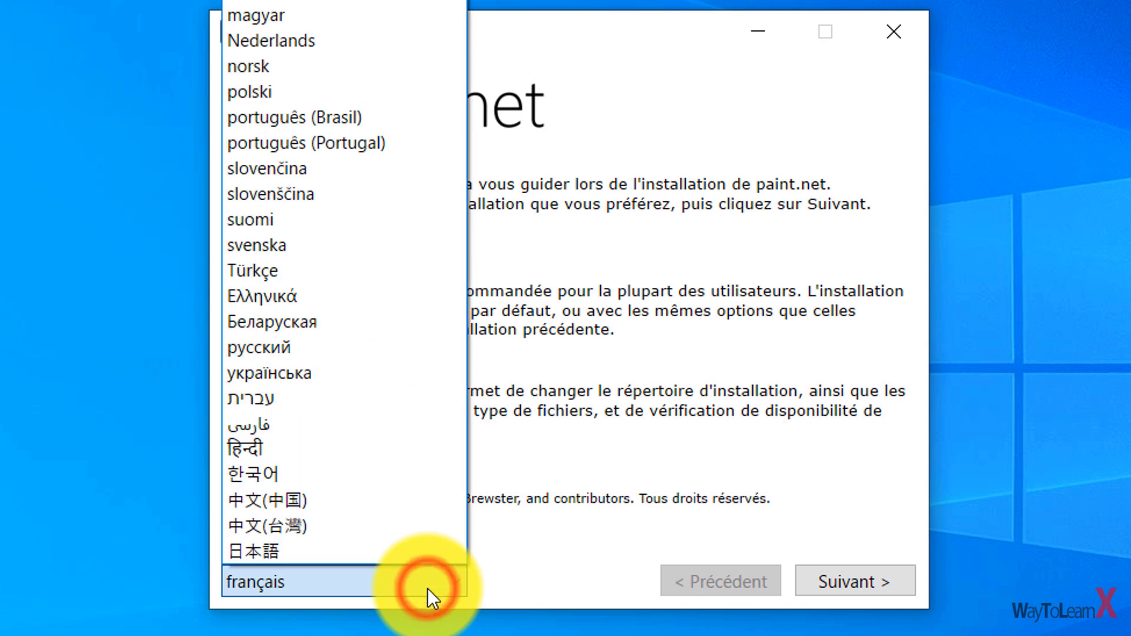
click(380, 592)
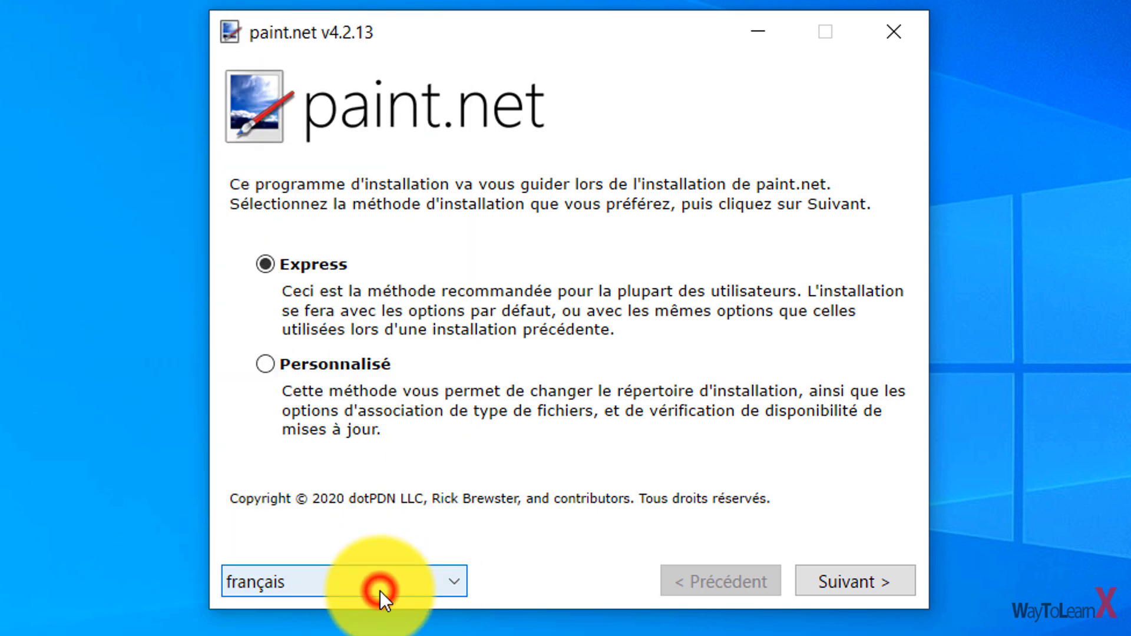
click(840, 583)
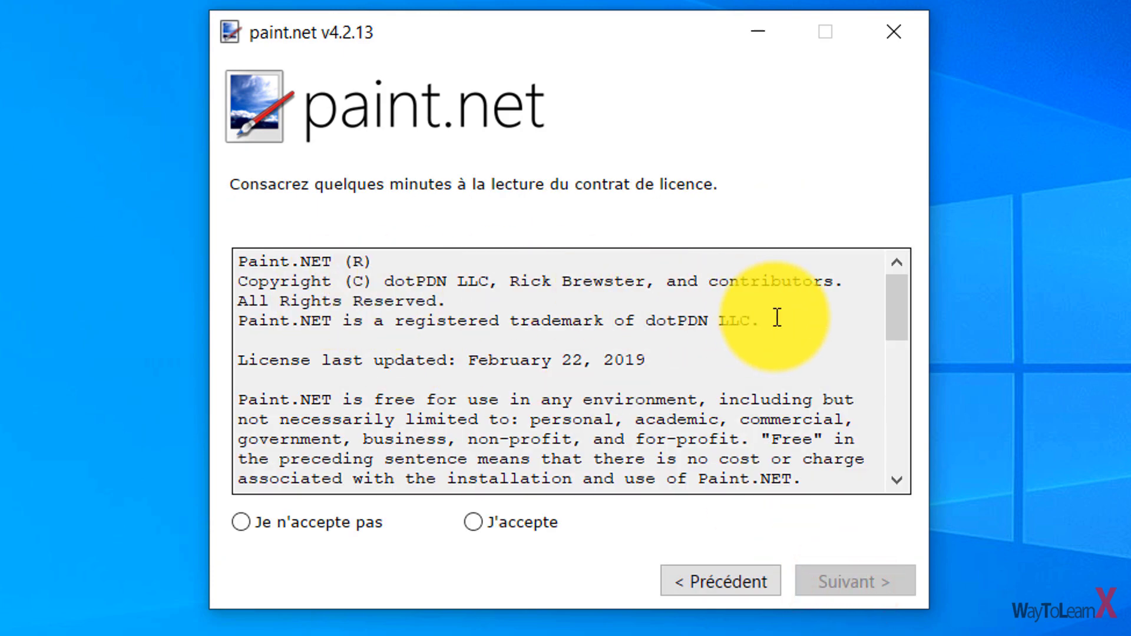
- Accept the licence agreement, install paint.net, and finish the setup with the option to start the program enabled
drag(893, 313, 903, 467)
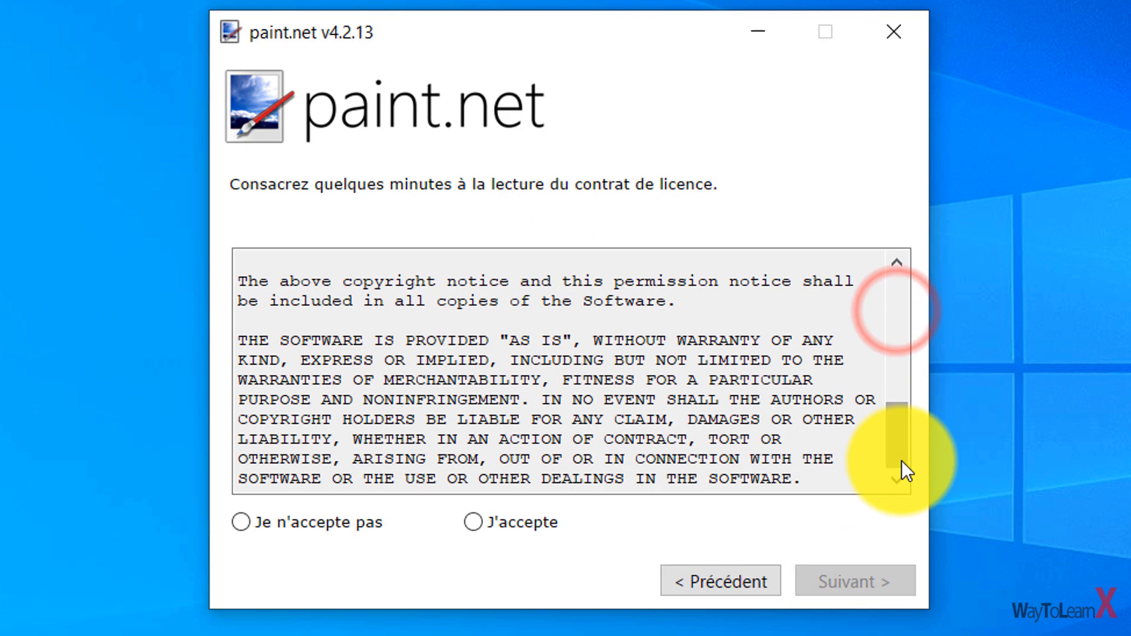
click(473, 523)
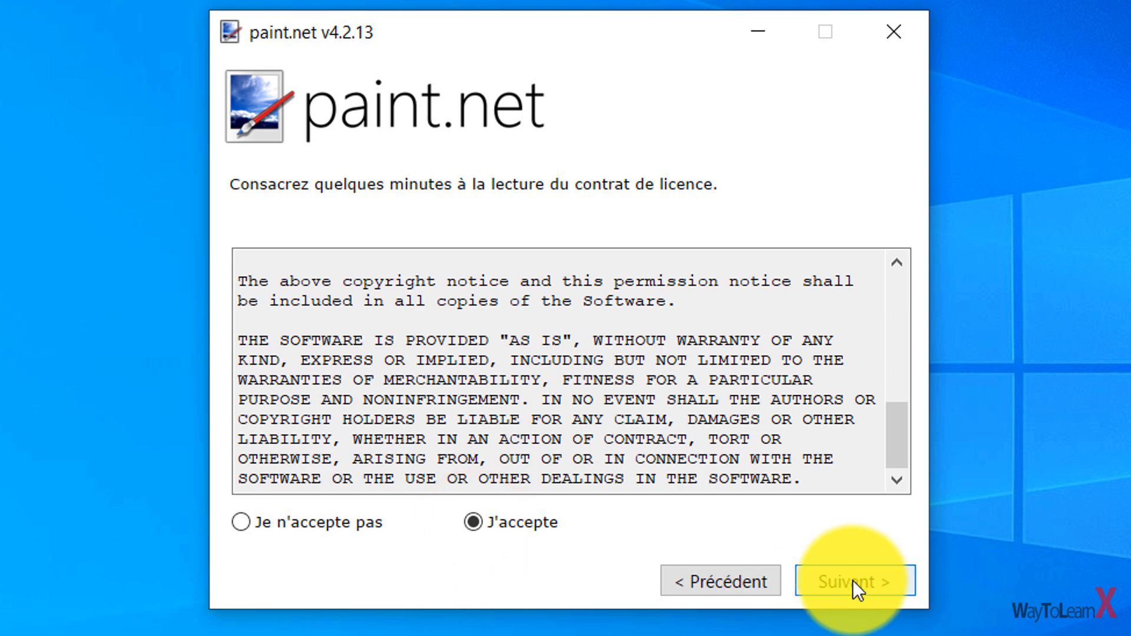
click(853, 580)
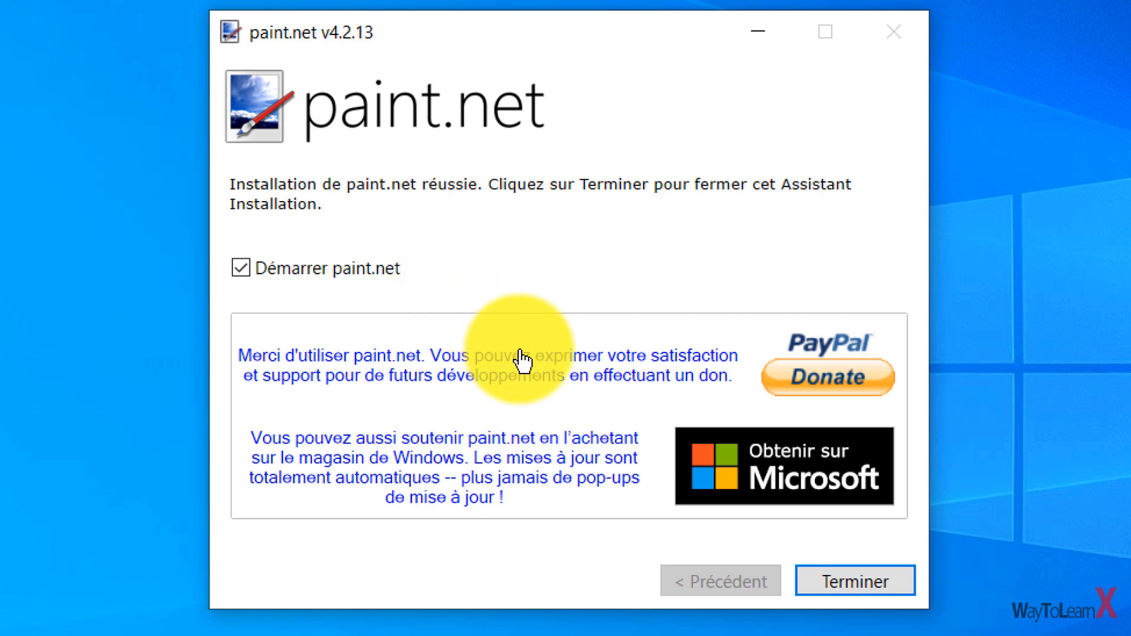
click(854, 582)
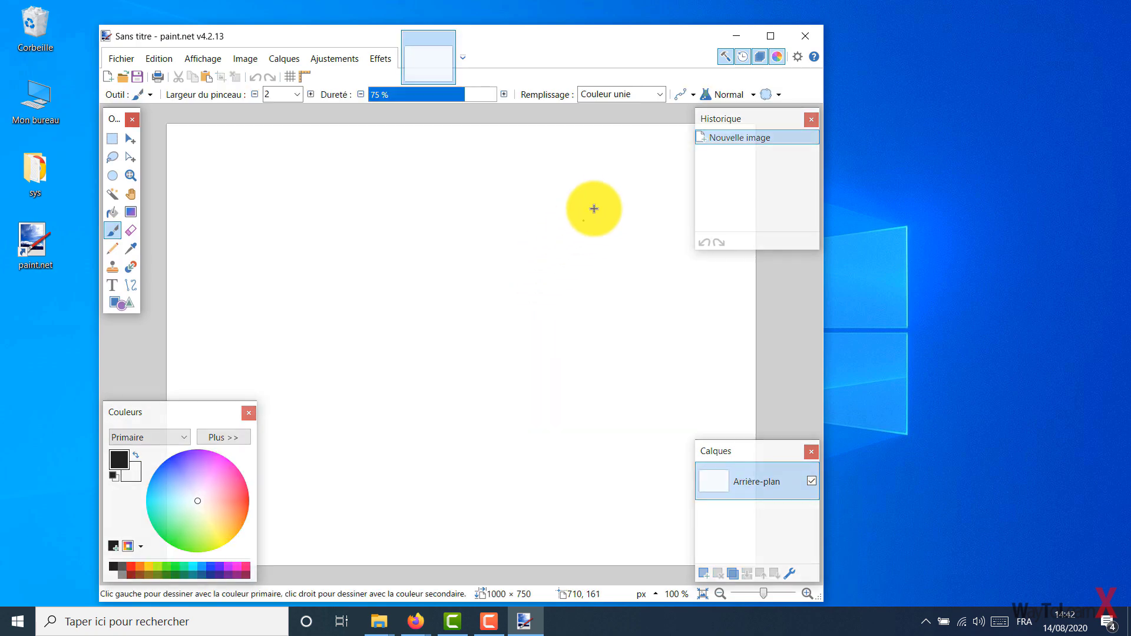
- Maximize the paint.net window and examine the file commands
click(772, 36)
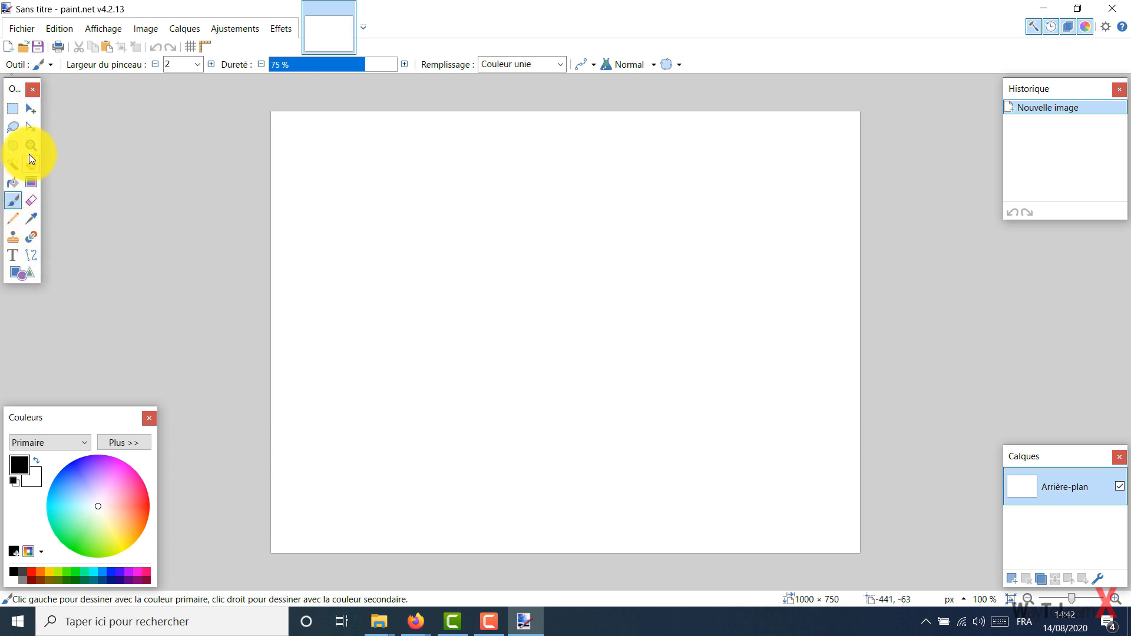
click(23, 26)
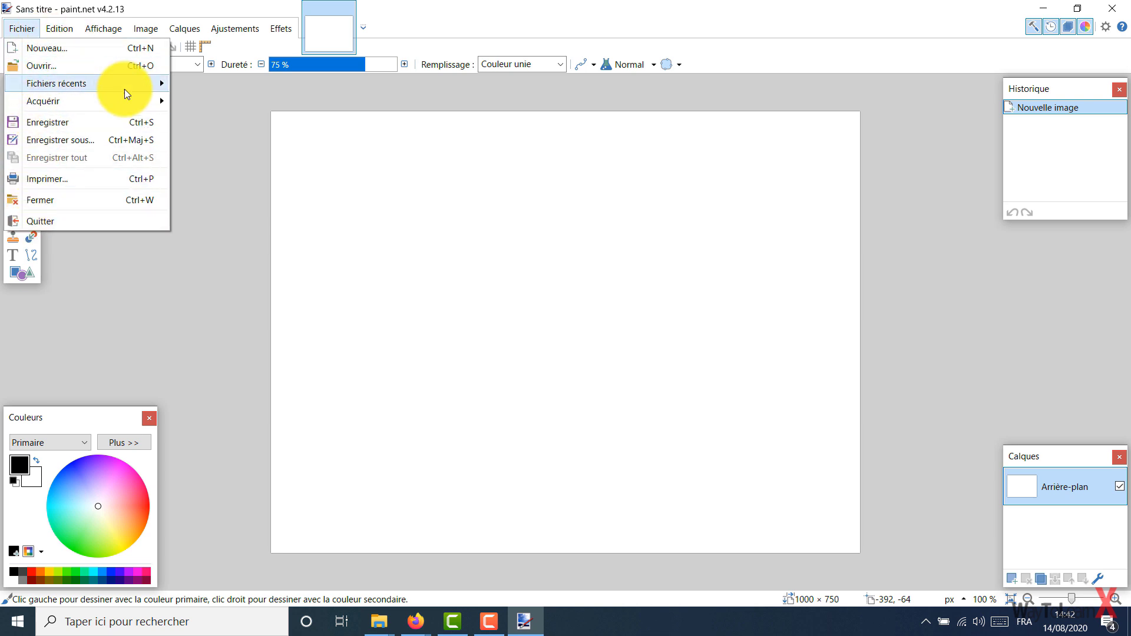
click(203, 131)
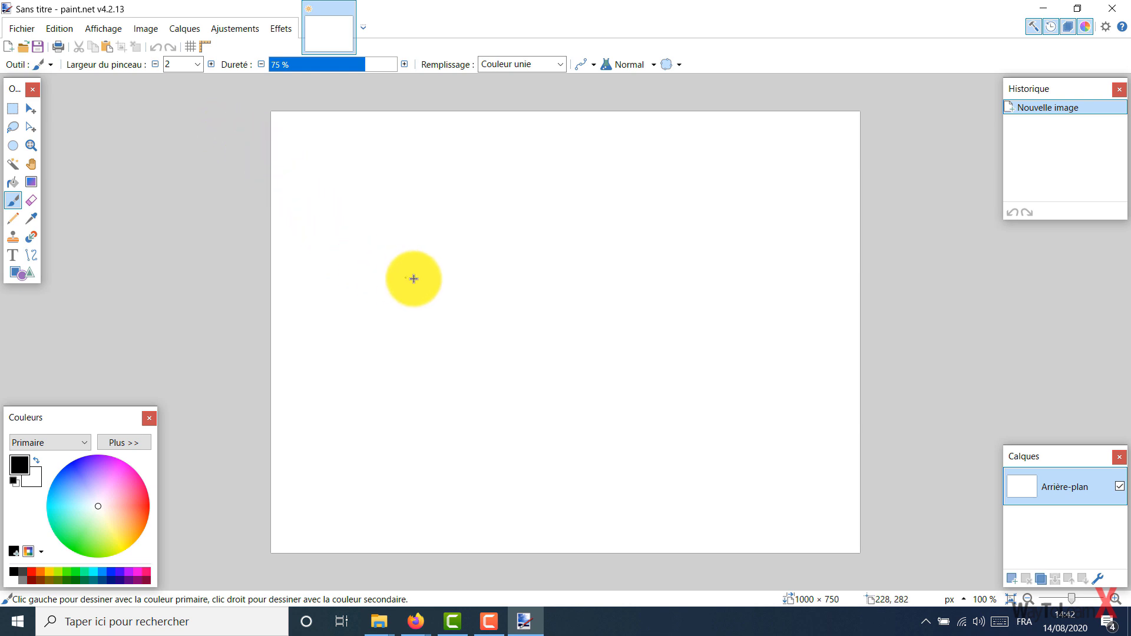
- Close paint.net without saving the untitled image
click(1125, 9)
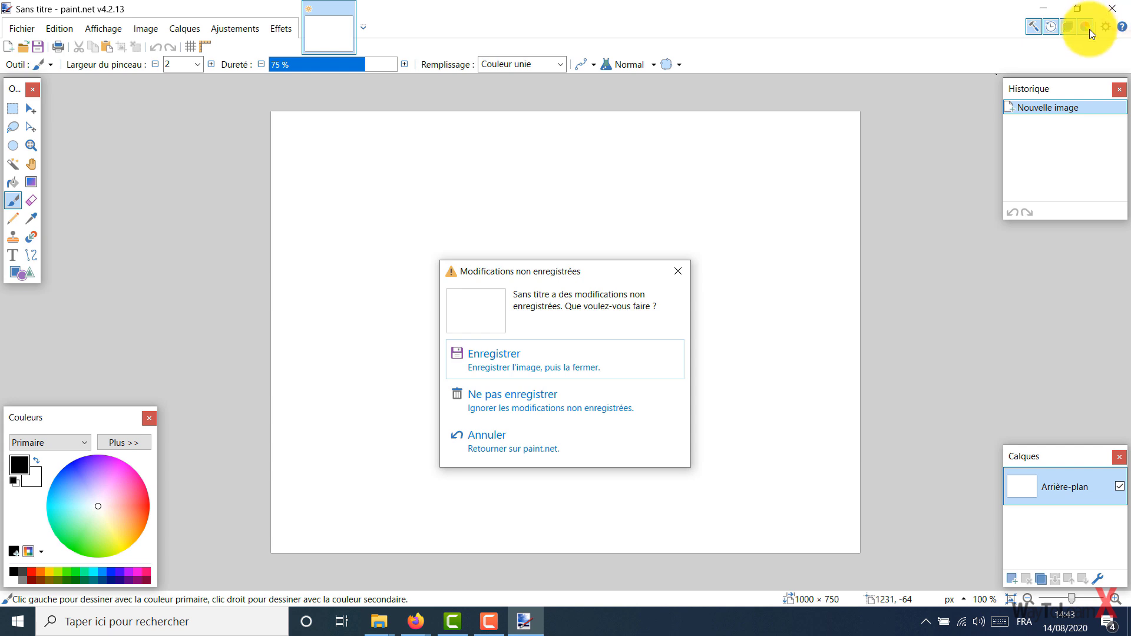
click(494, 400)
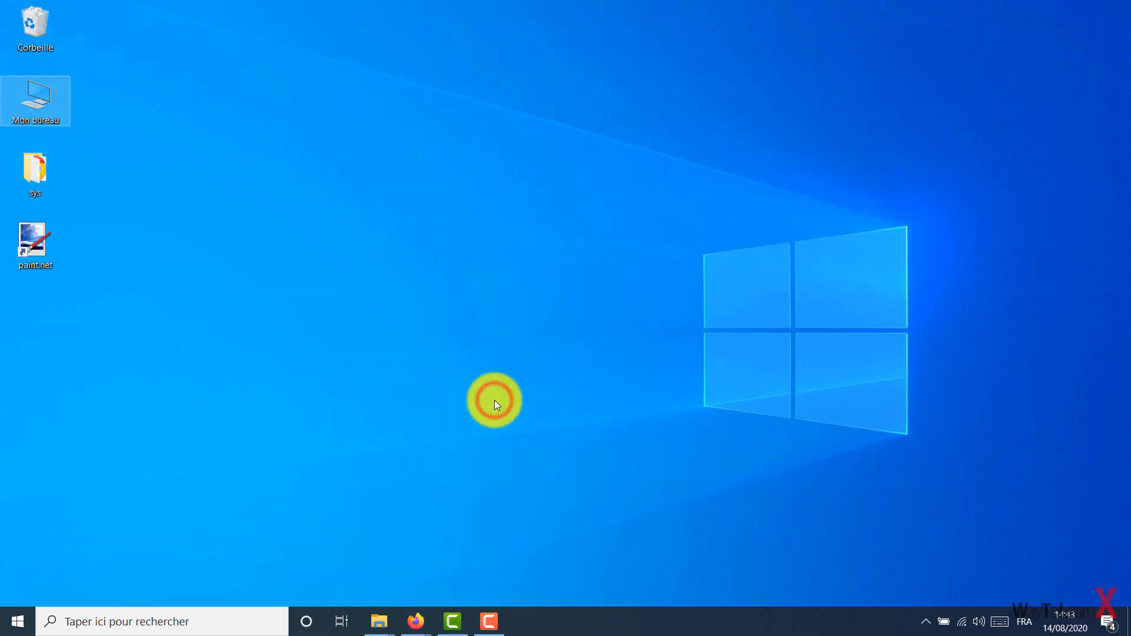